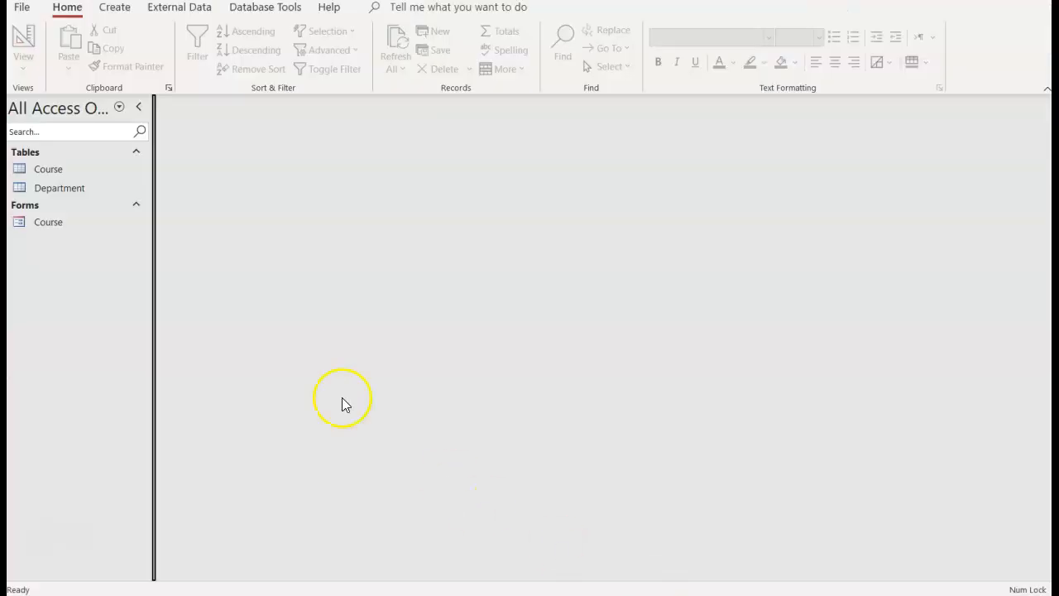
Step: Open the Course and Department tables to examine their records
mouse_move(153, 183)
mouse_down()
mouse_move(118, 184)
mouse_move(158, 184)
mouse_up()
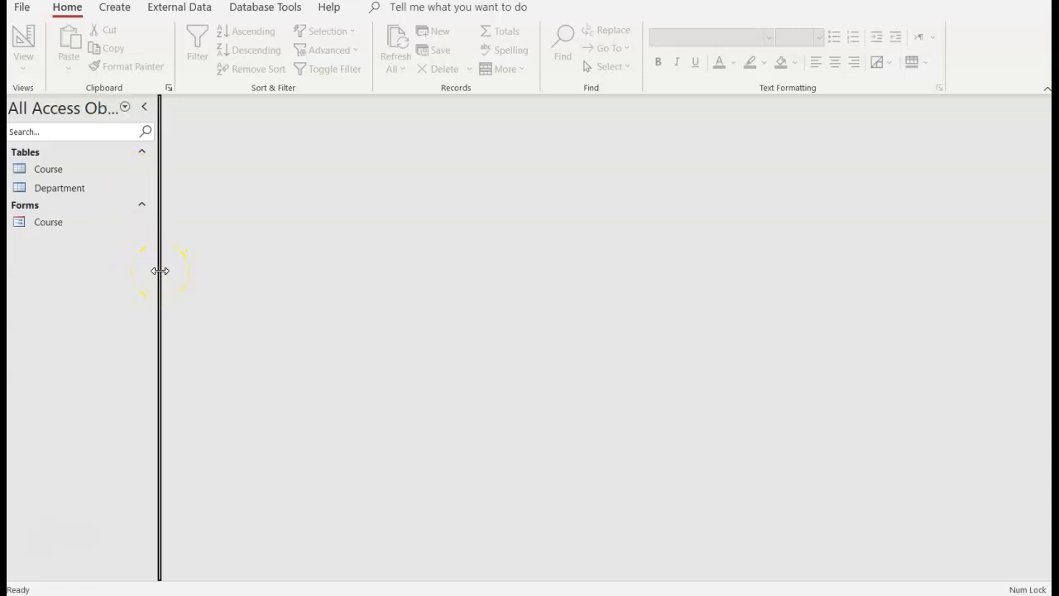
double_click(59, 169)
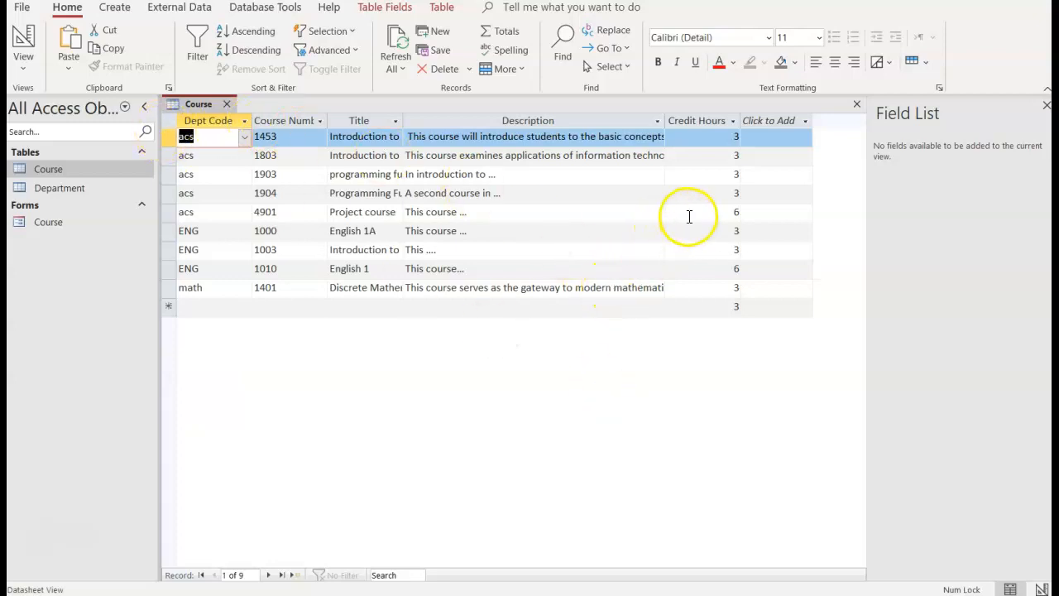
double_click(84, 193)
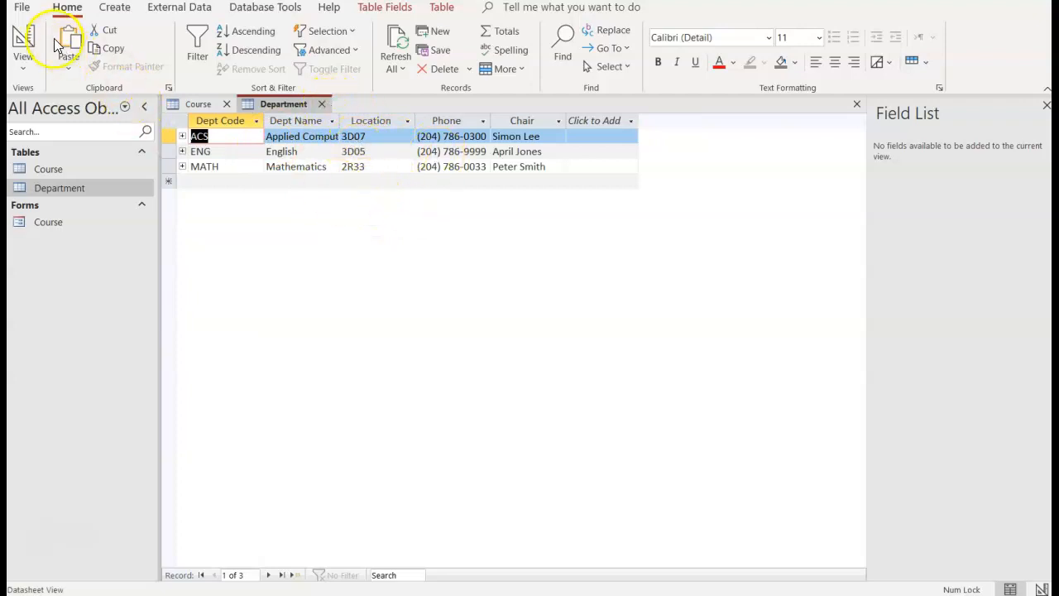
Step: Preview how the Department table would print, and close the preview and both open tables
click(22, 7)
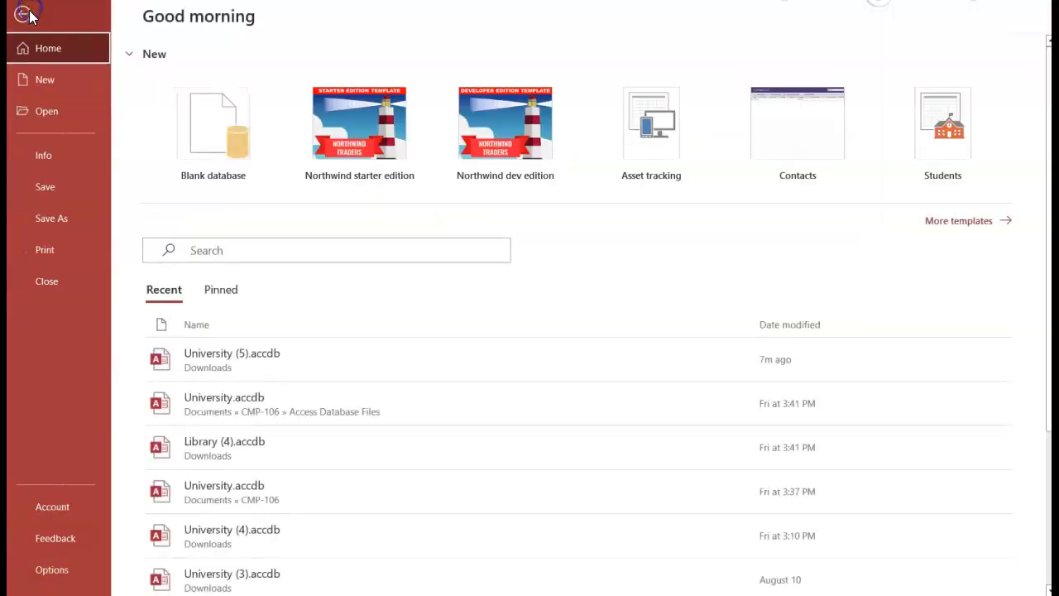
click(58, 248)
click(218, 184)
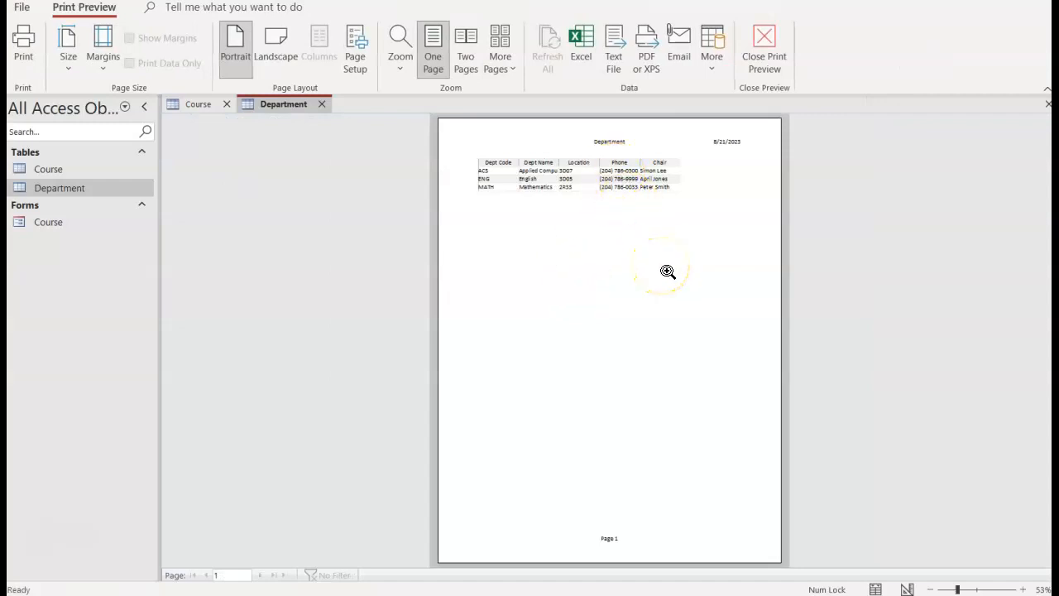
click(765, 49)
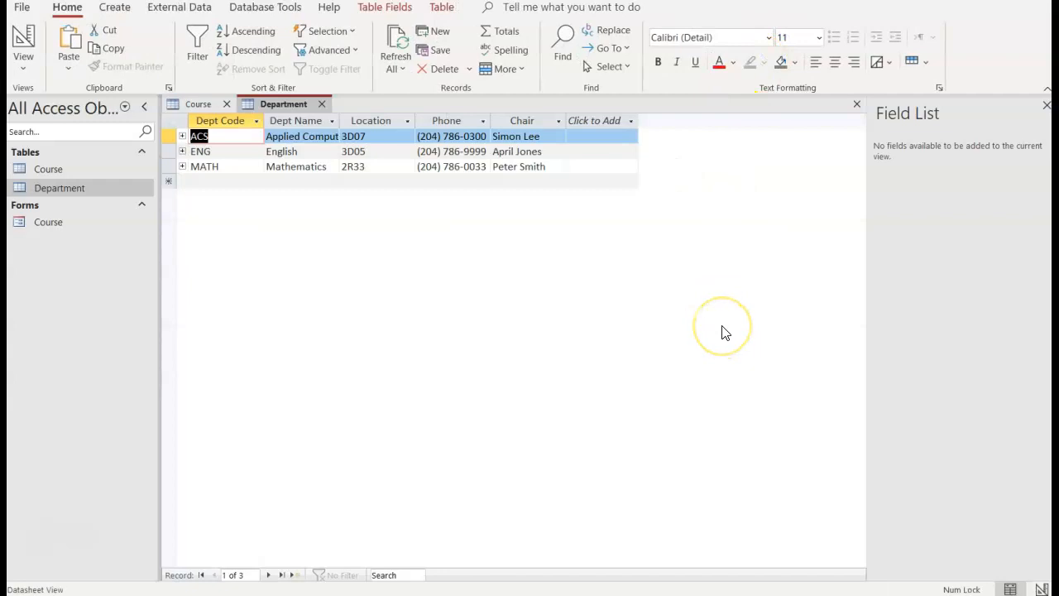
click(323, 104)
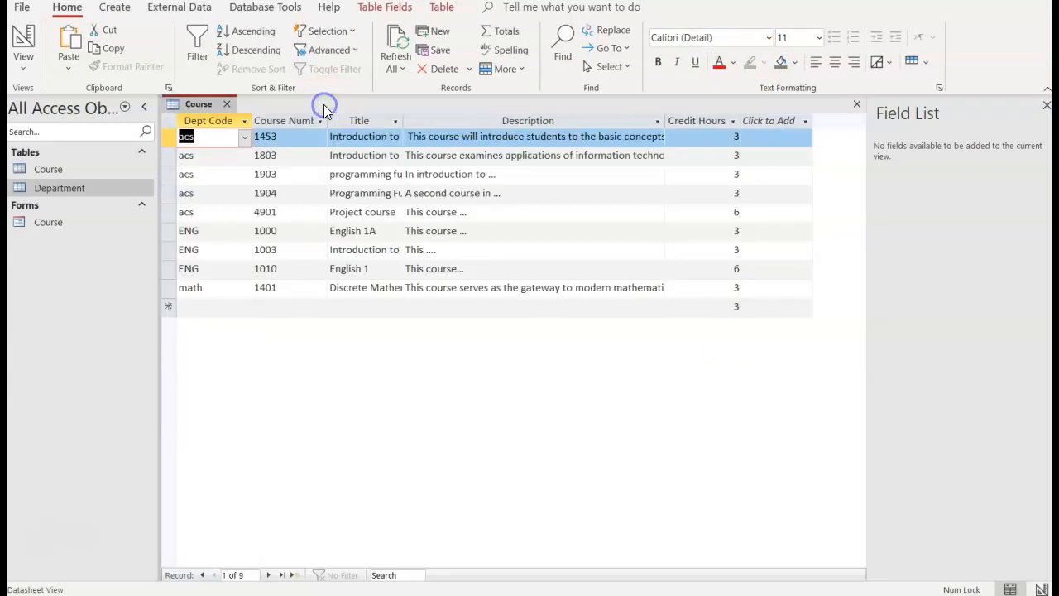
click(226, 106)
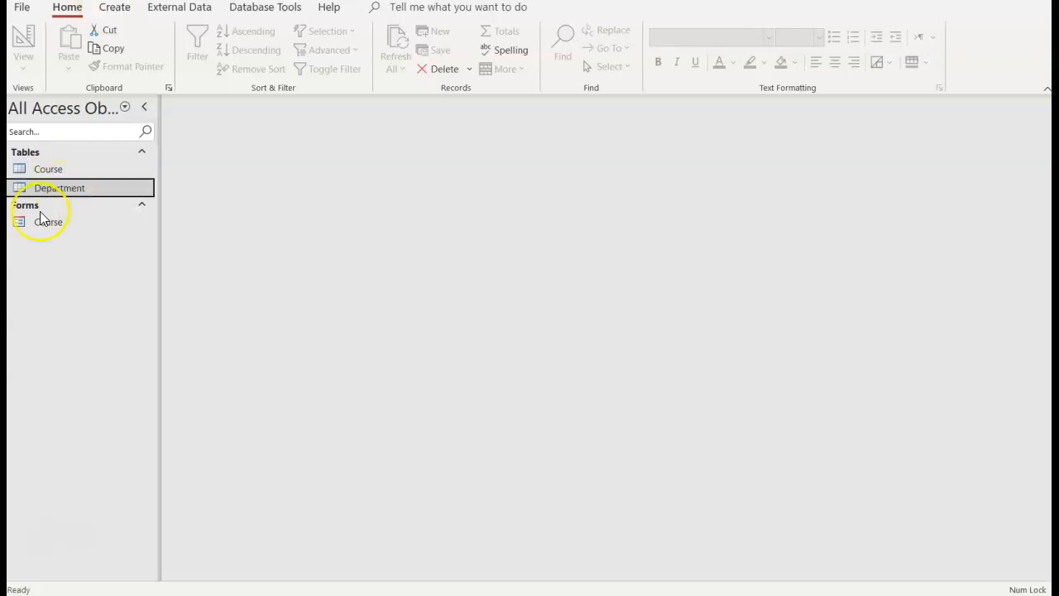
Step: Create a basic report from the Department table and hide the list of available fields
click(57, 169)
click(57, 188)
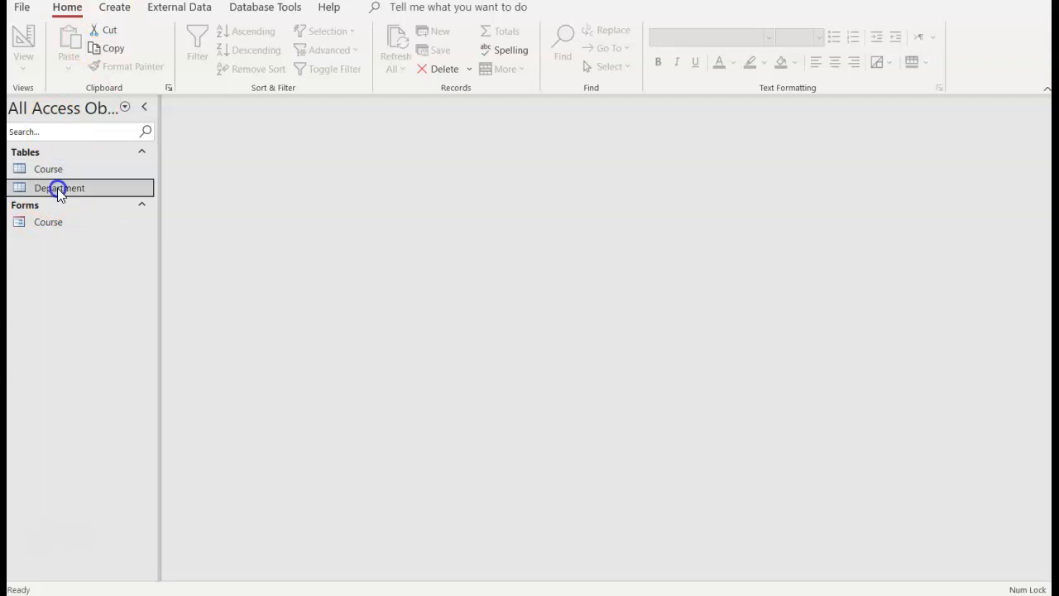
click(126, 15)
click(600, 63)
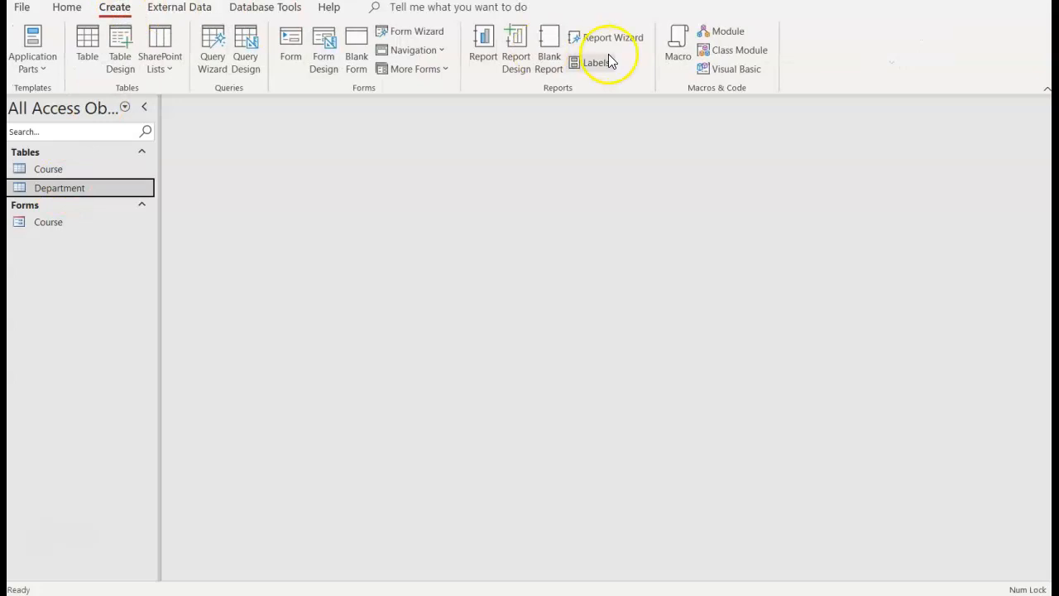
click(485, 52)
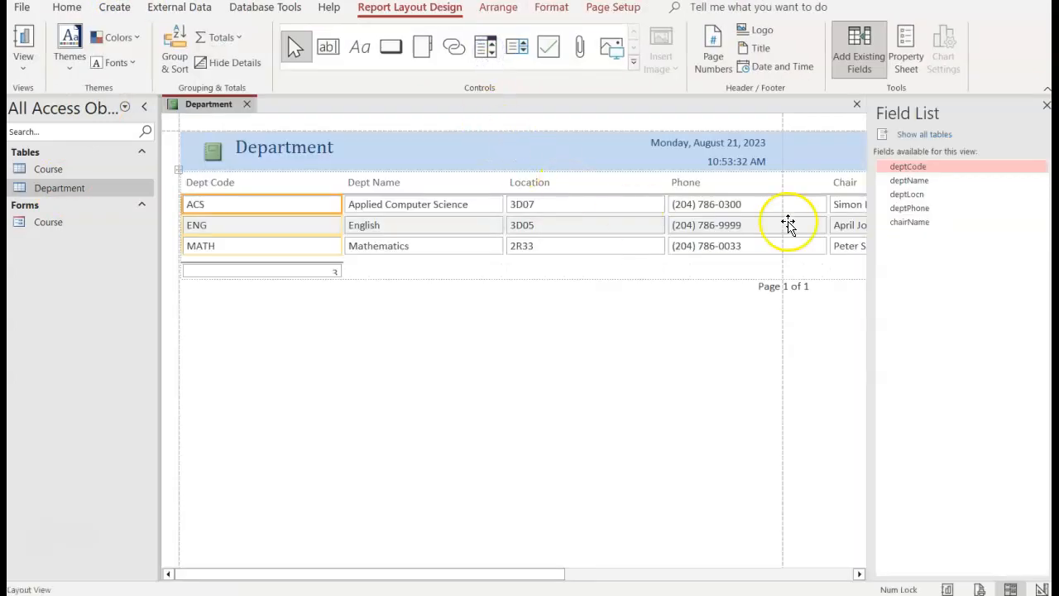
click(1046, 107)
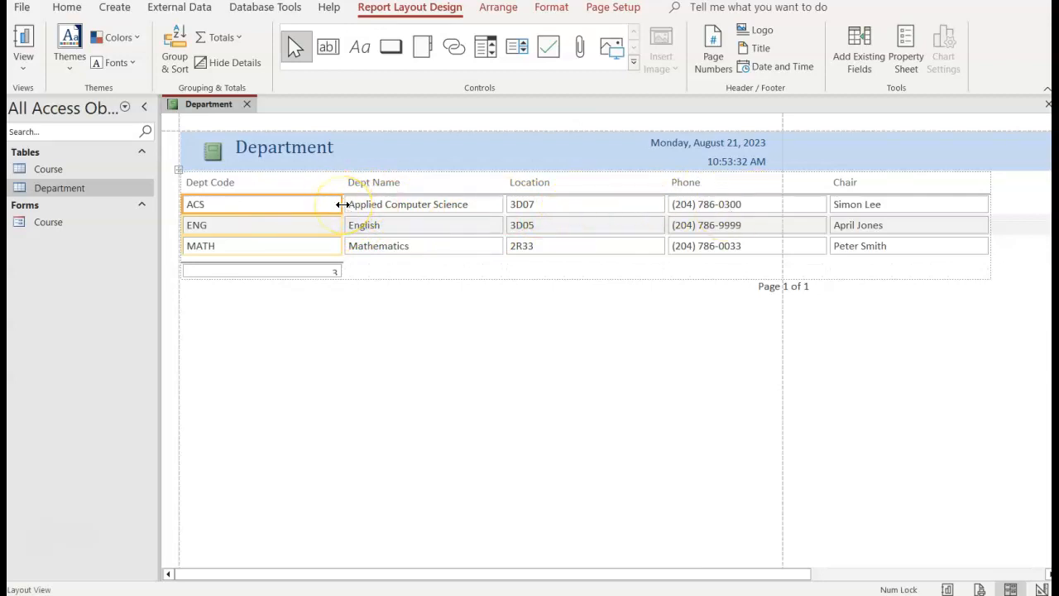
Step: Narrow the Dept Code, Location, Phone and Chair columns so the report's columns fit within the page width
drag(342, 204, 264, 207)
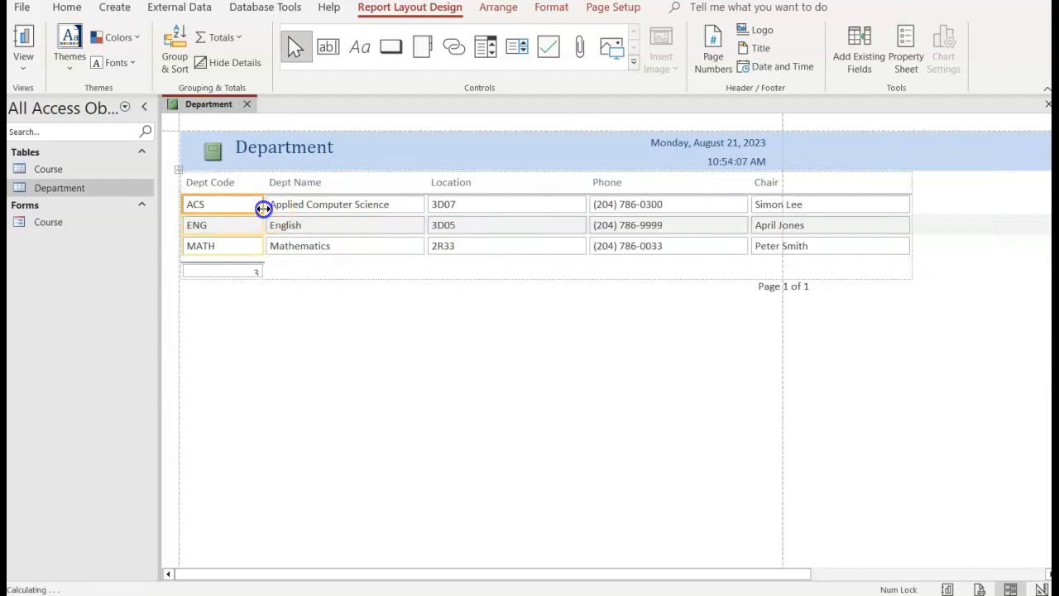
click(501, 198)
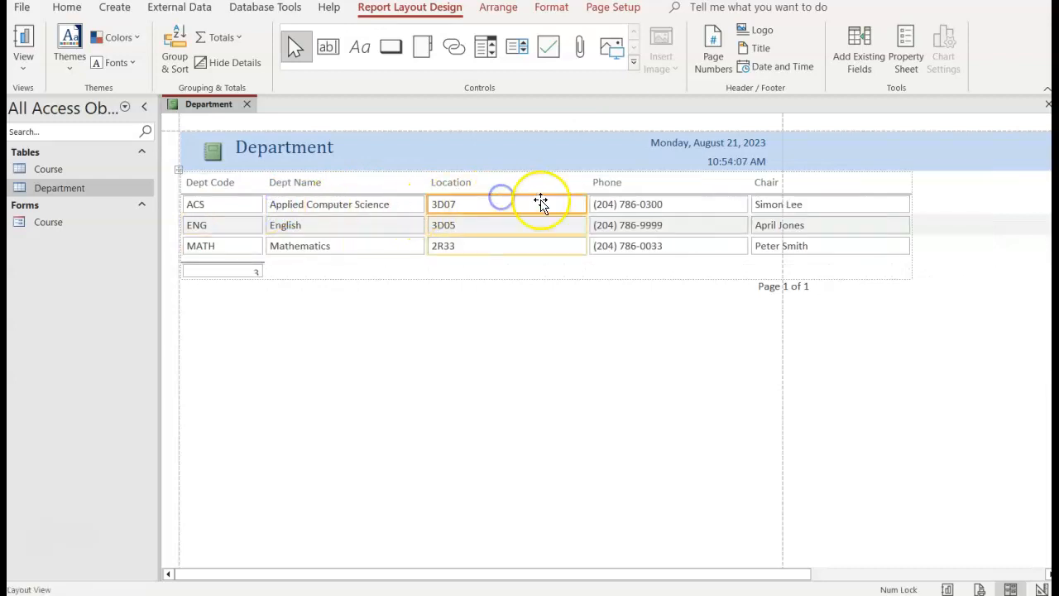
click(564, 228)
click(577, 206)
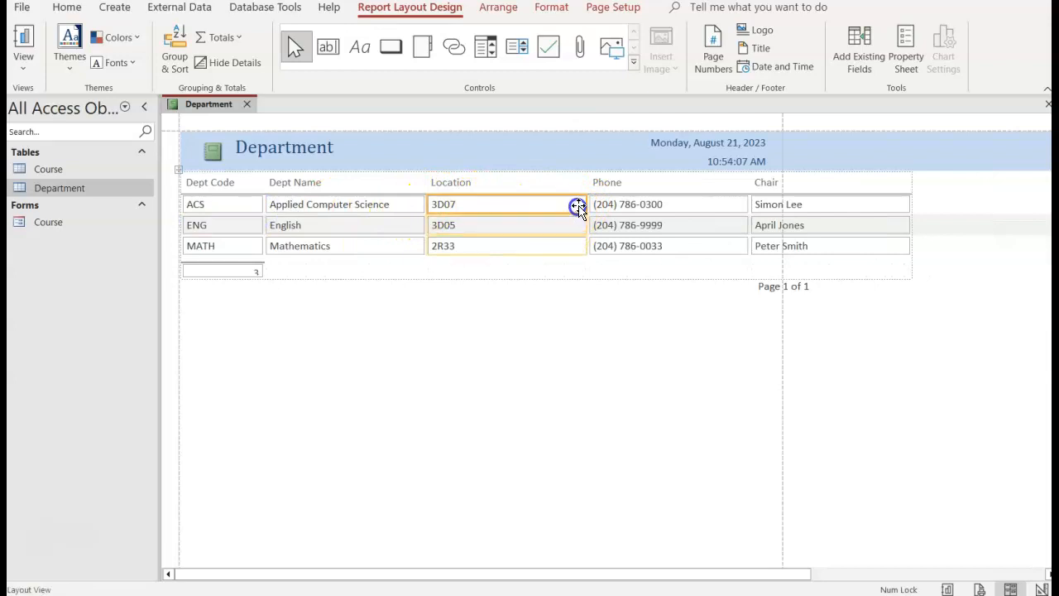
drag(586, 204, 508, 206)
click(637, 205)
drag(670, 204, 626, 206)
click(750, 205)
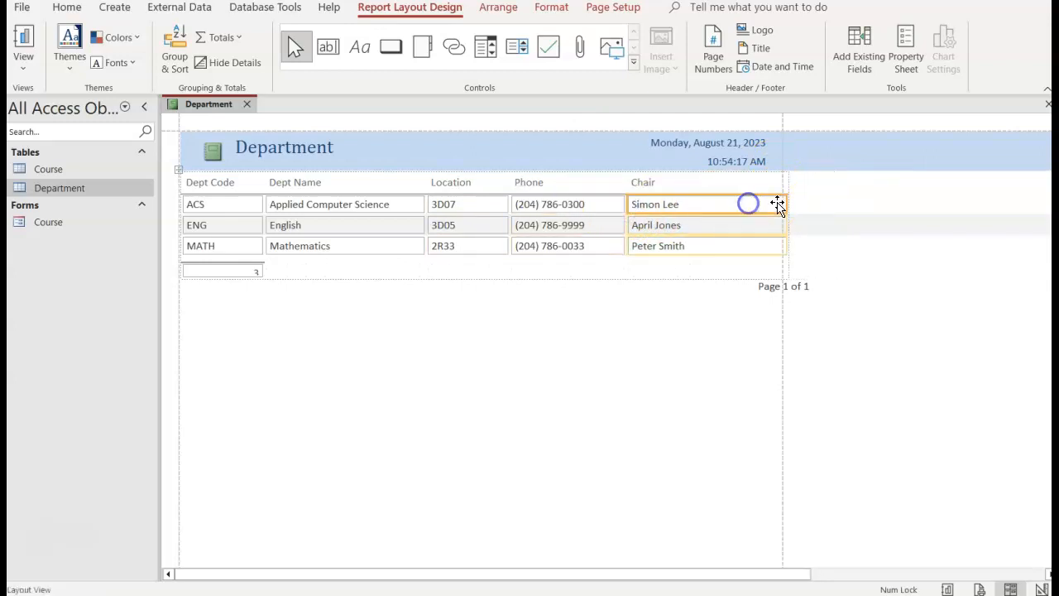
drag(783, 204, 763, 205)
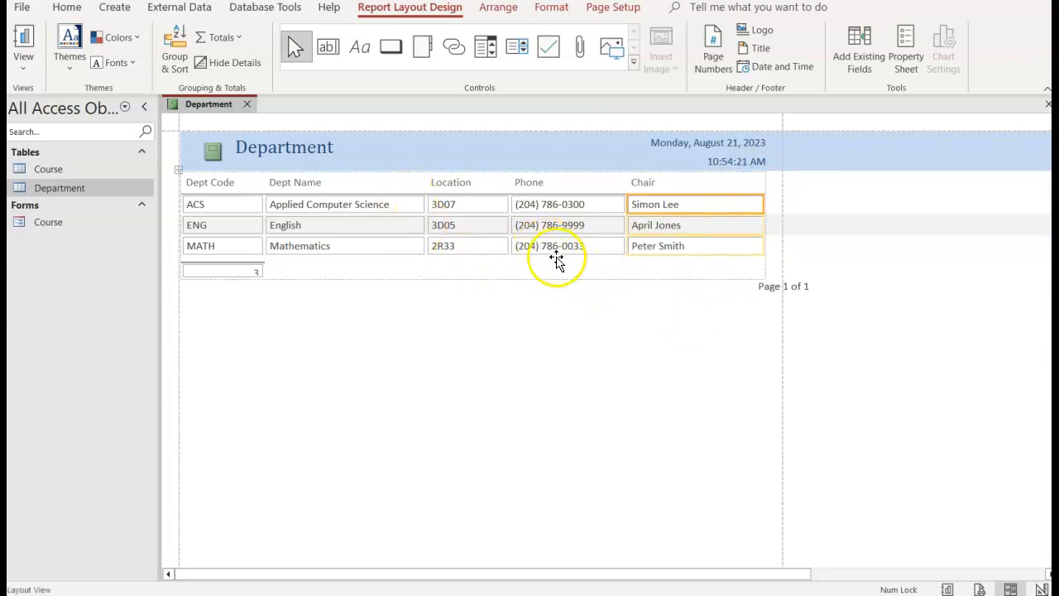
Step: Move the page number control inside the page boundary and make the count box under Dept Code taller
click(779, 290)
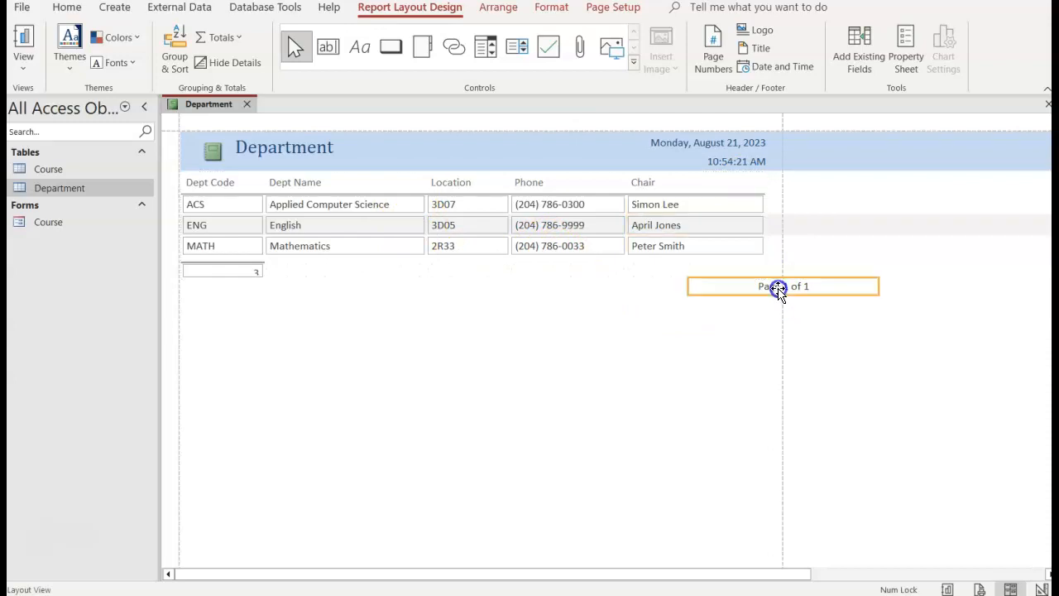
drag(773, 287, 662, 289)
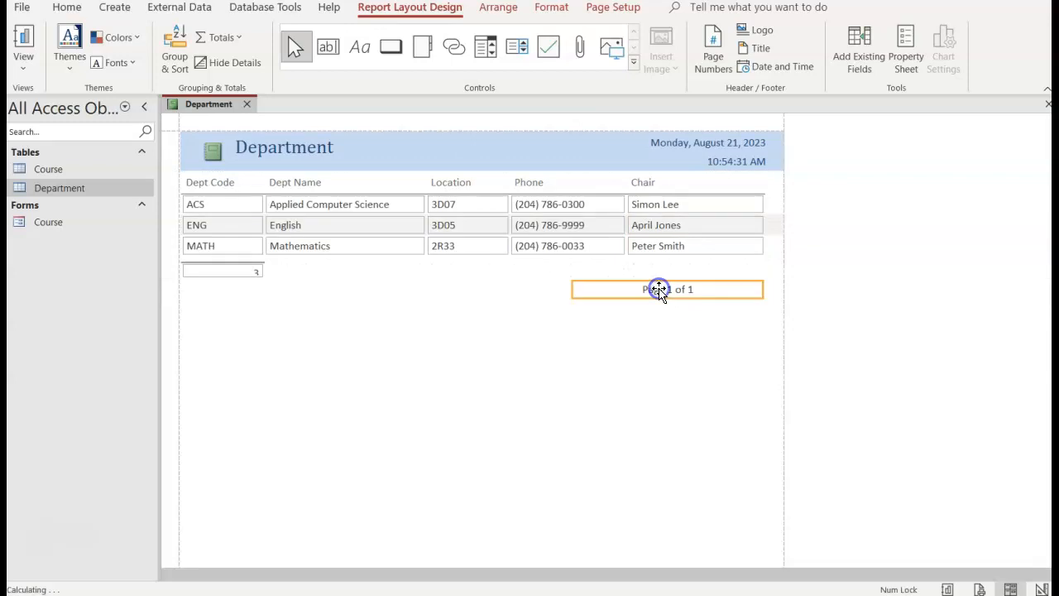
click(233, 275)
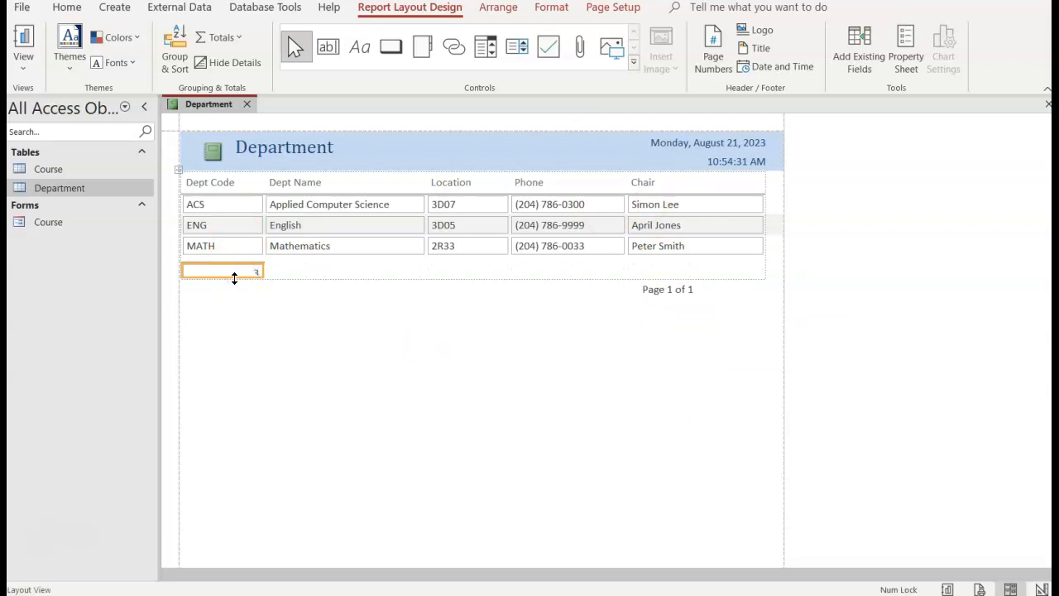
drag(232, 276, 231, 289)
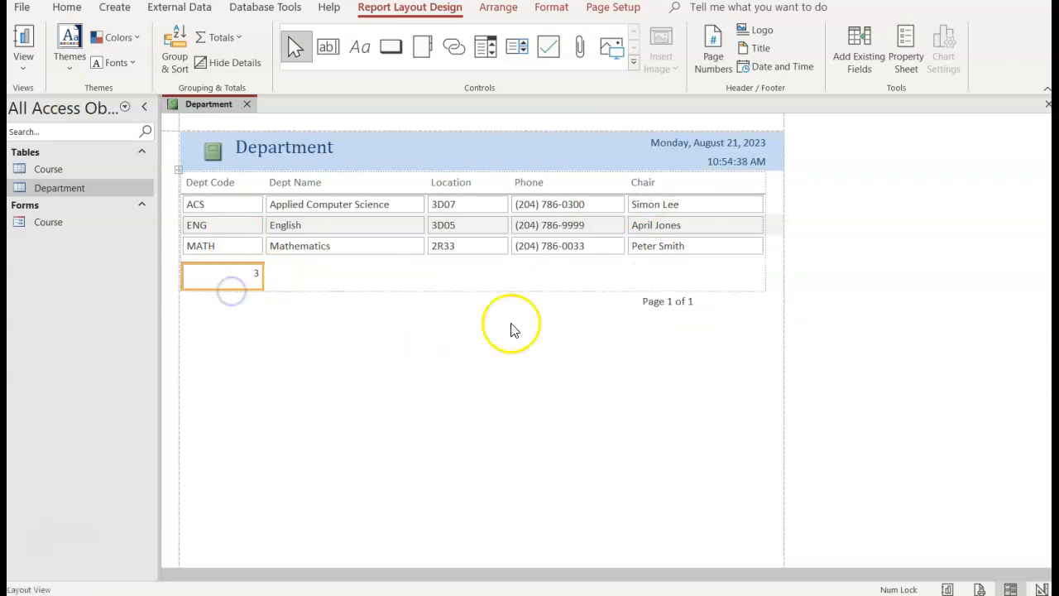
click(550, 386)
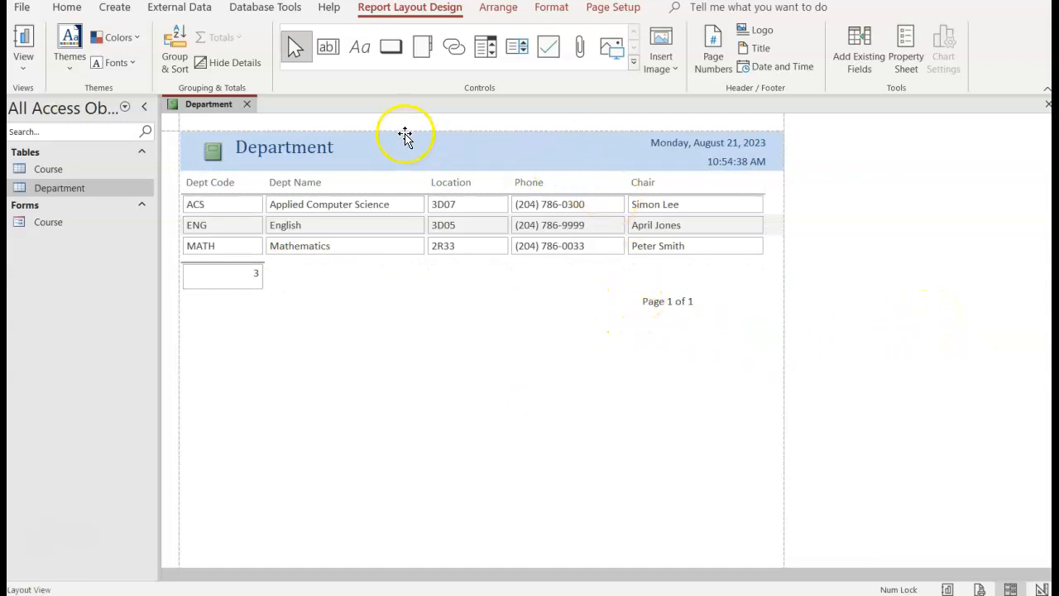
Step: Close the report and save it under the name Department
click(245, 104)
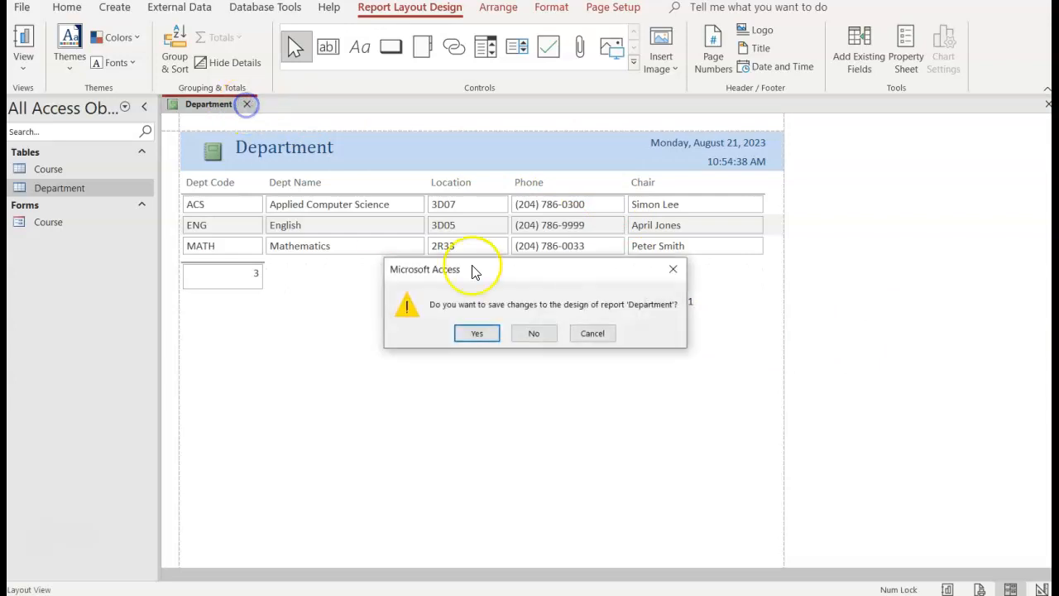
click(485, 335)
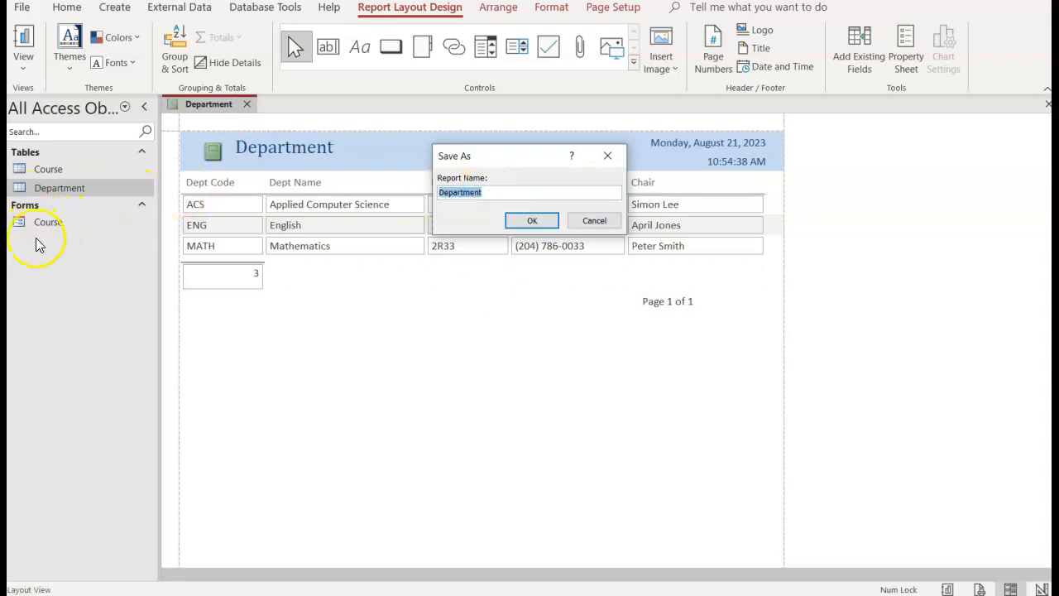
click(545, 227)
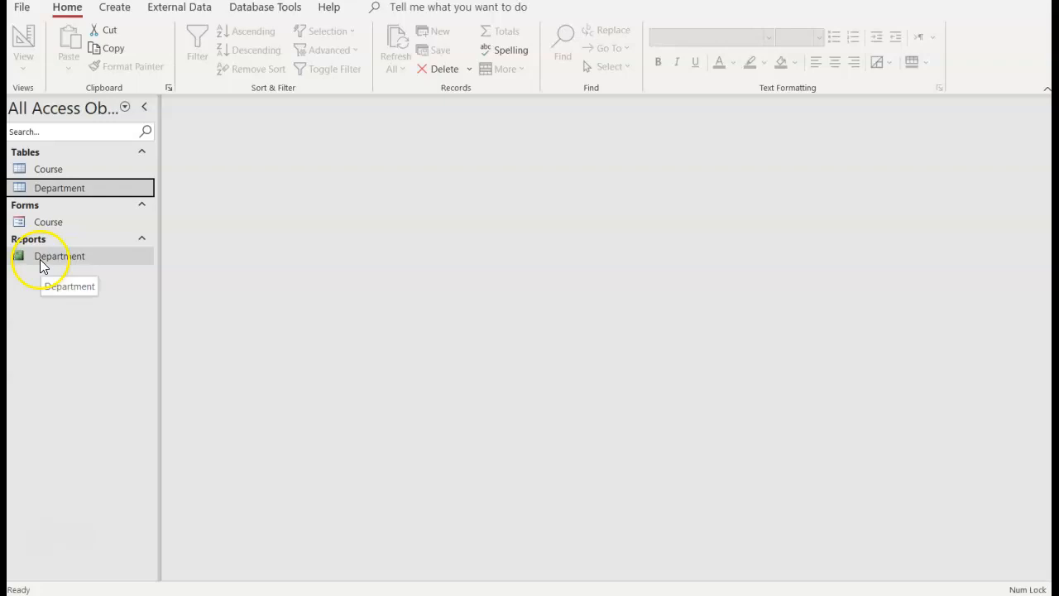
Step: Open the Course table to review its fields and records, and close it again
click(55, 172)
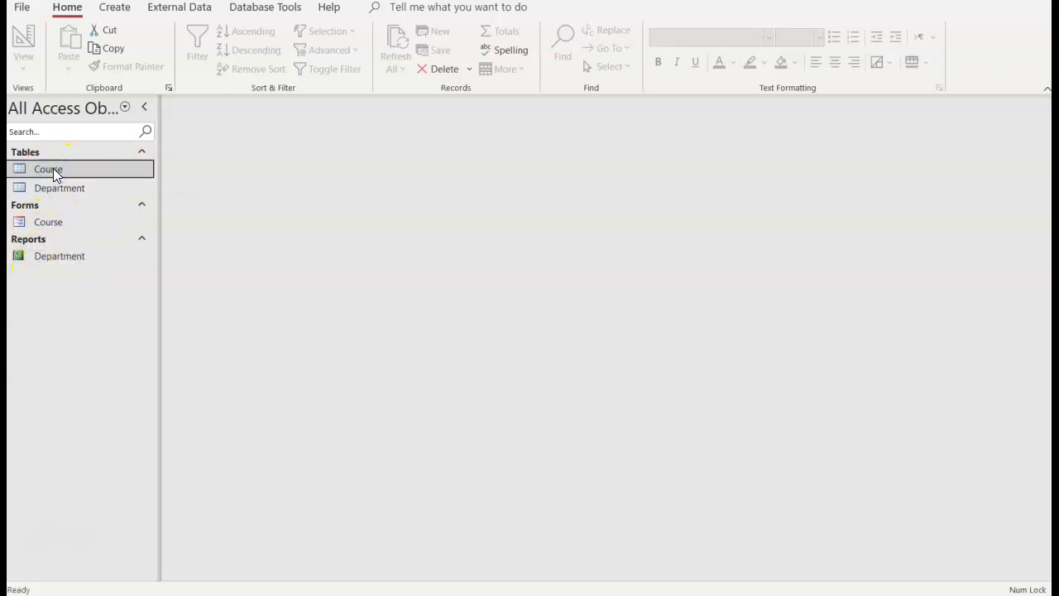
double_click(53, 168)
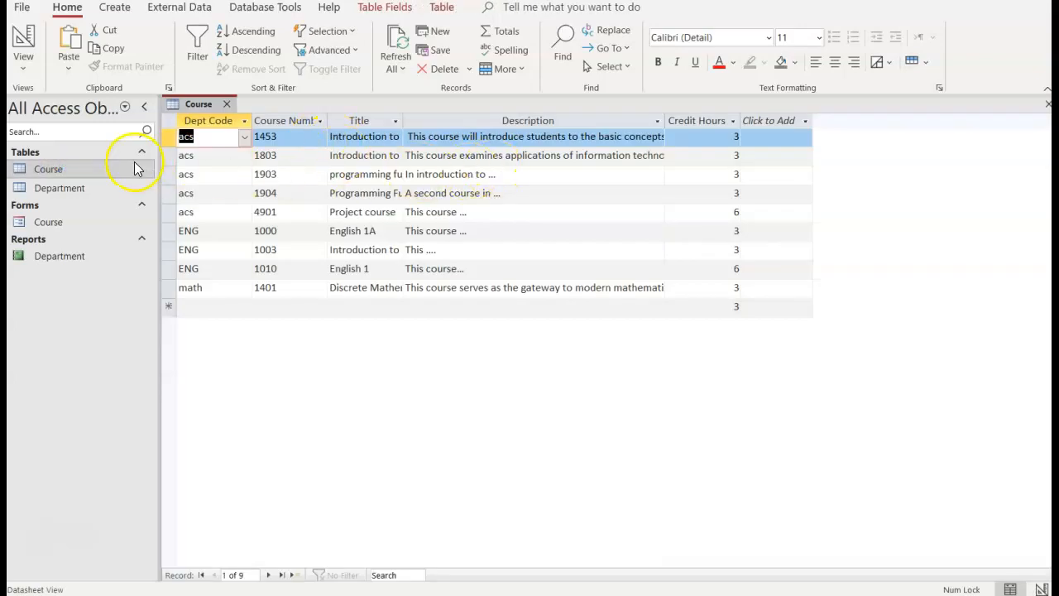
click(228, 103)
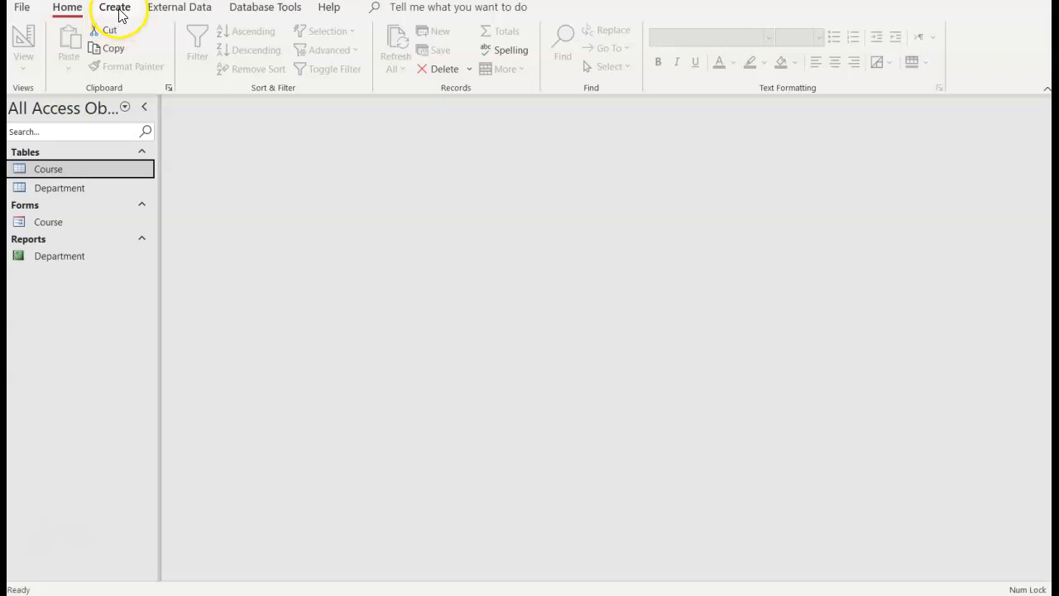
Step: Start the Report Wizard on the Course table and include all its fields: deptCode, courseNo, title, description and creditHours
click(118, 10)
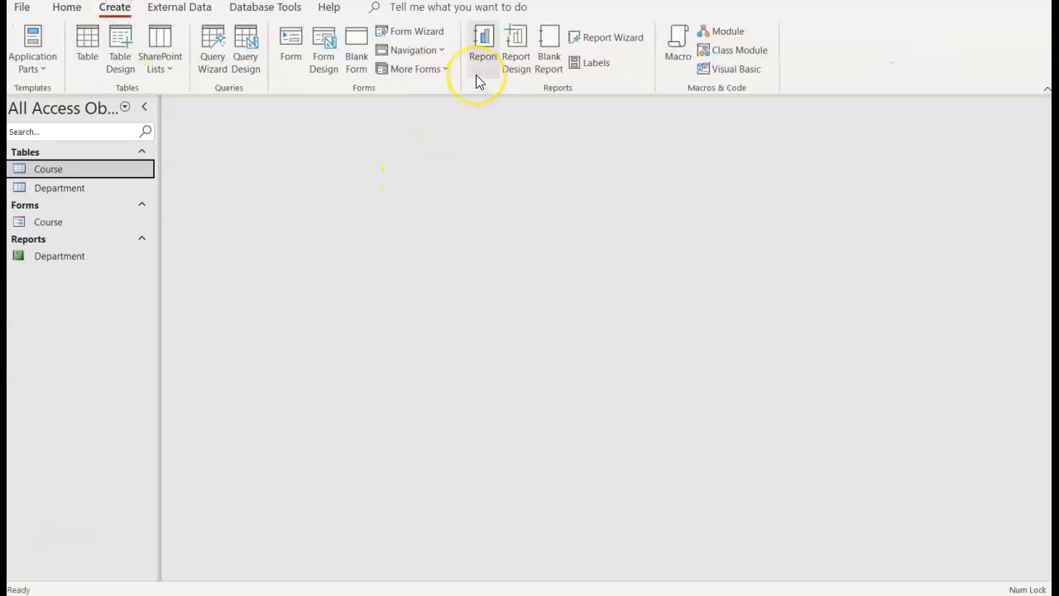
click(609, 38)
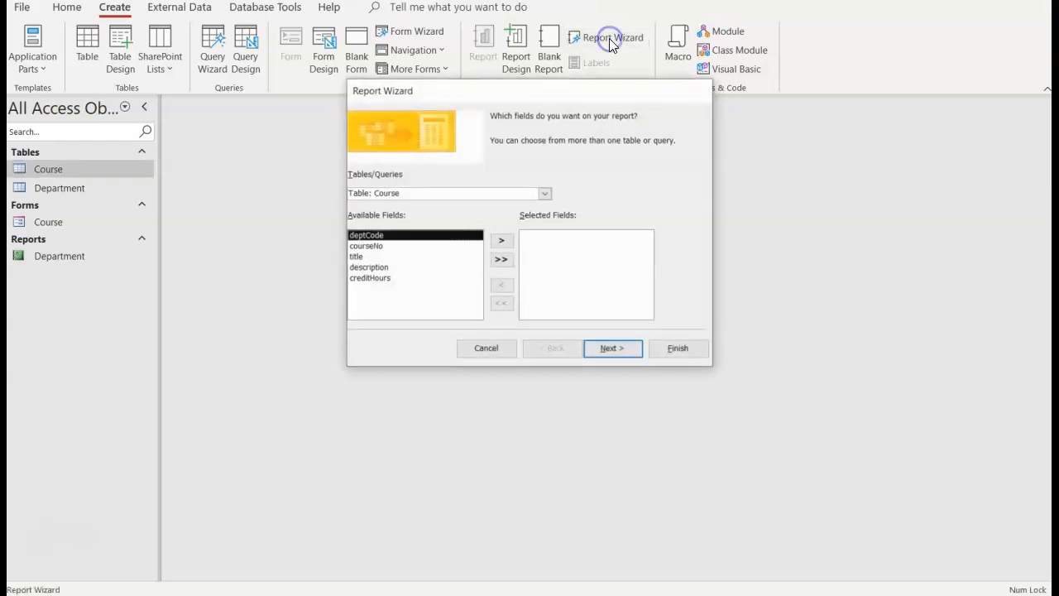
click(544, 193)
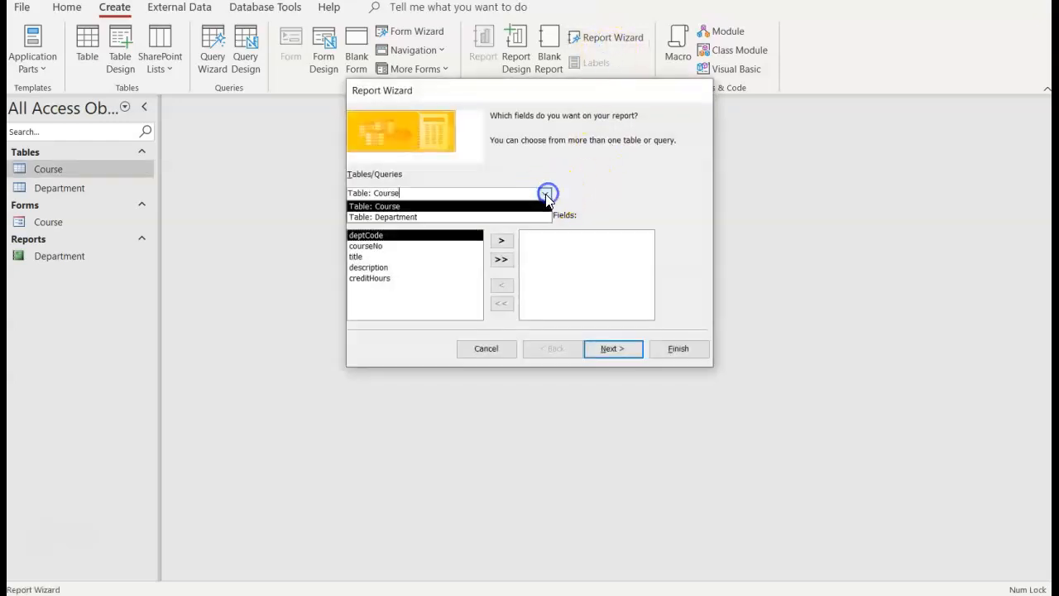
click(450, 208)
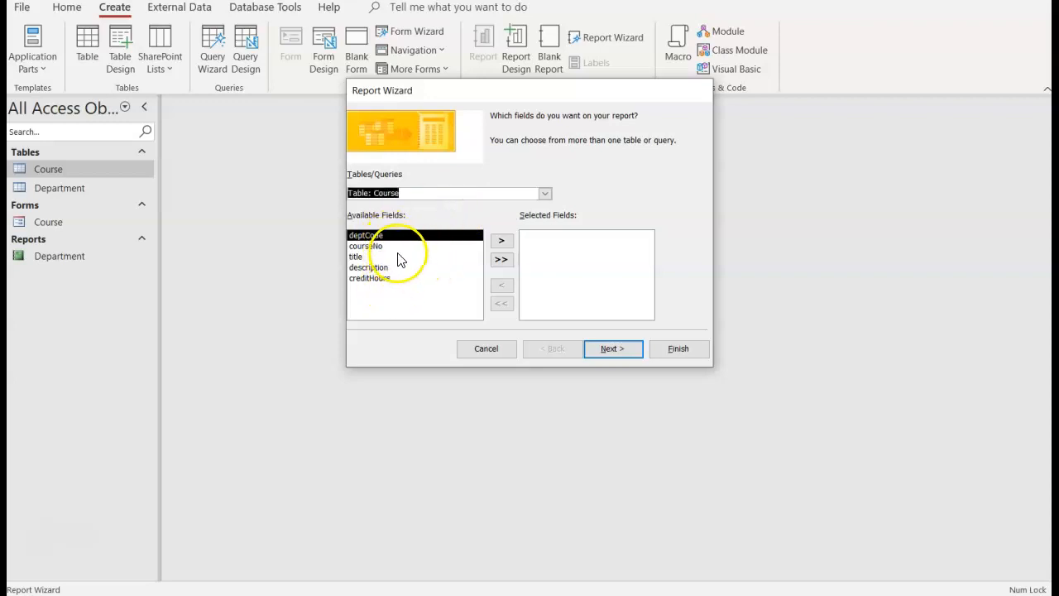
click(501, 259)
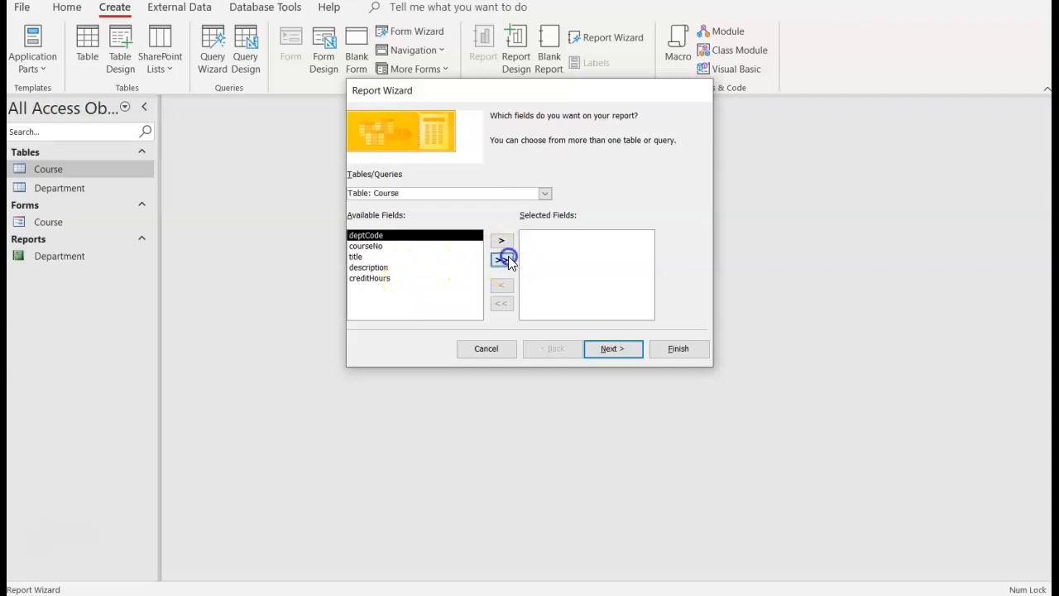
click(511, 284)
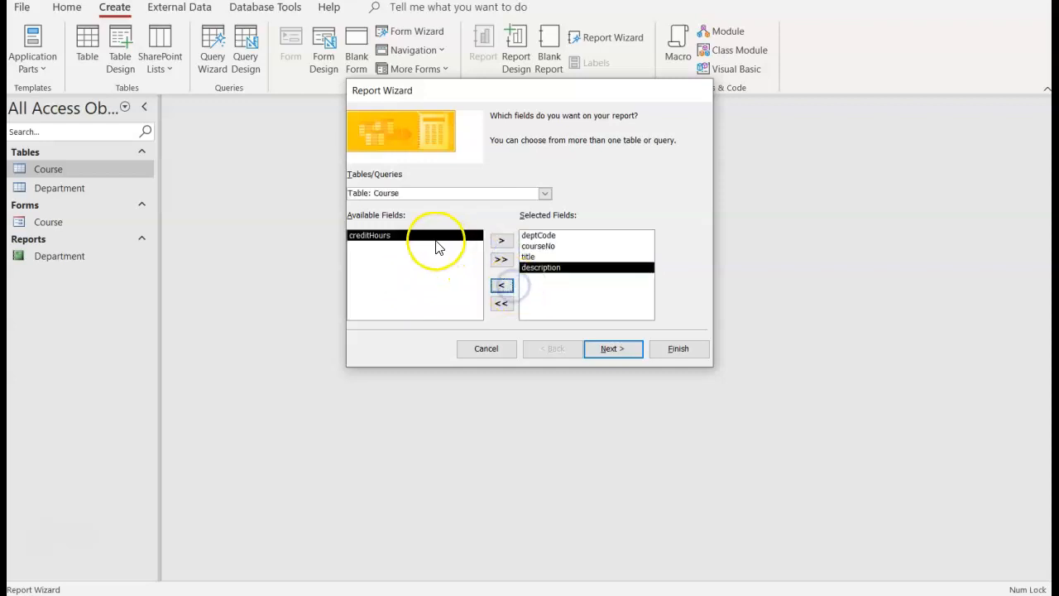
click(501, 241)
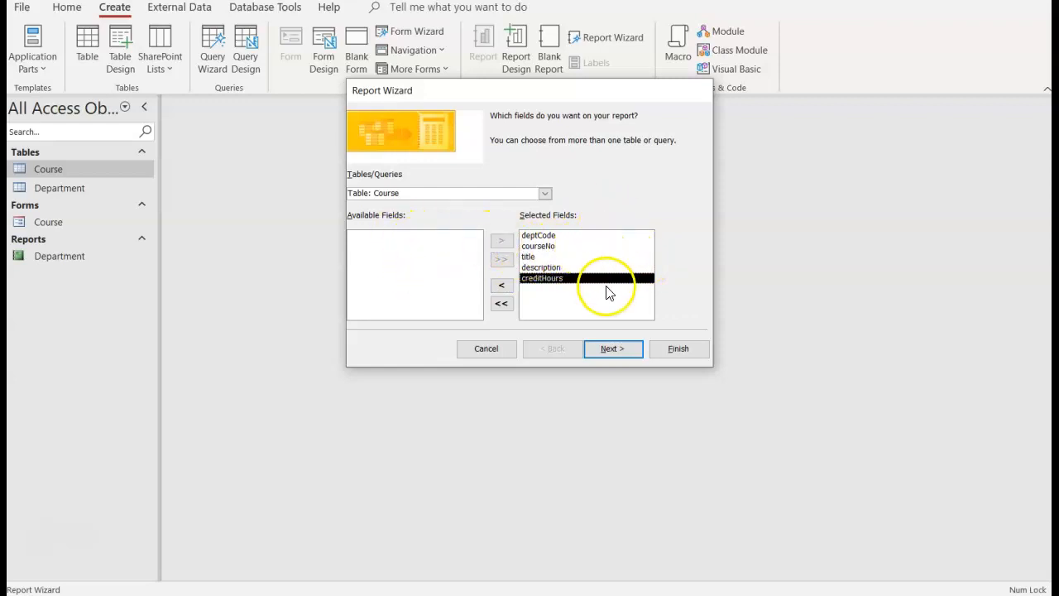
Step: Keep deptCode as the report's grouping level and leave the detail records without a sort field
click(613, 348)
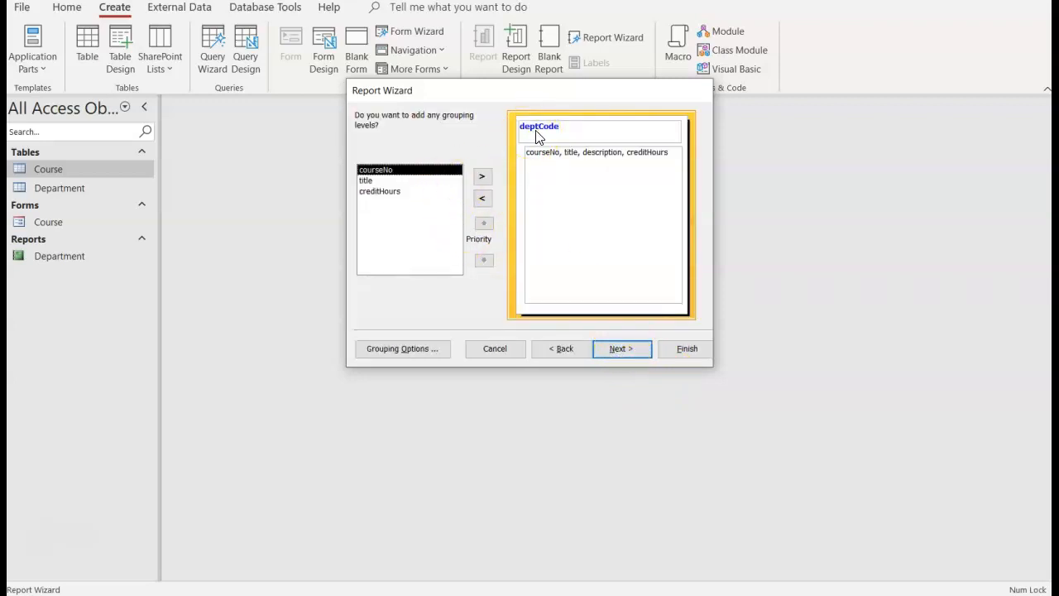
click(629, 351)
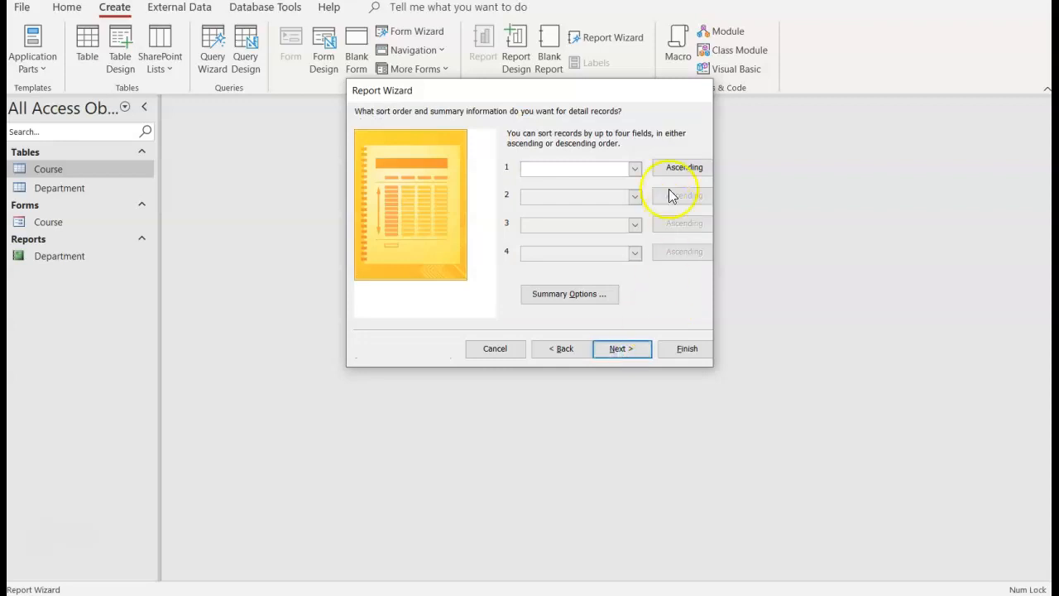
click(638, 350)
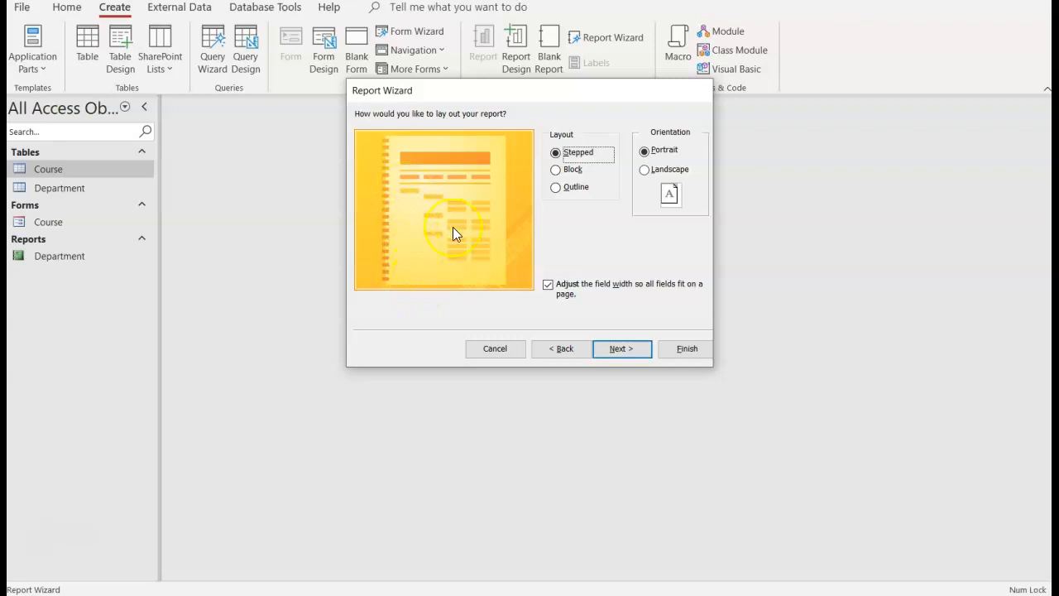
Step: Compare the Block and Outline layouts and settle on the Stepped layout in Portrait orientation
click(555, 170)
click(555, 187)
click(555, 154)
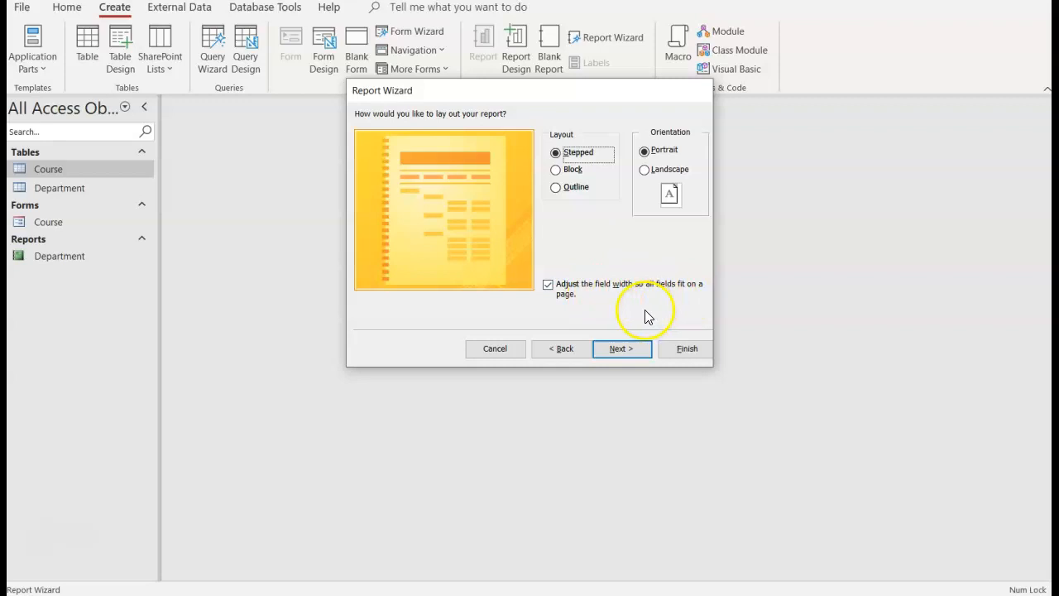
Step: Keep the report title Course and finish the wizard with the option to preview the report
click(622, 351)
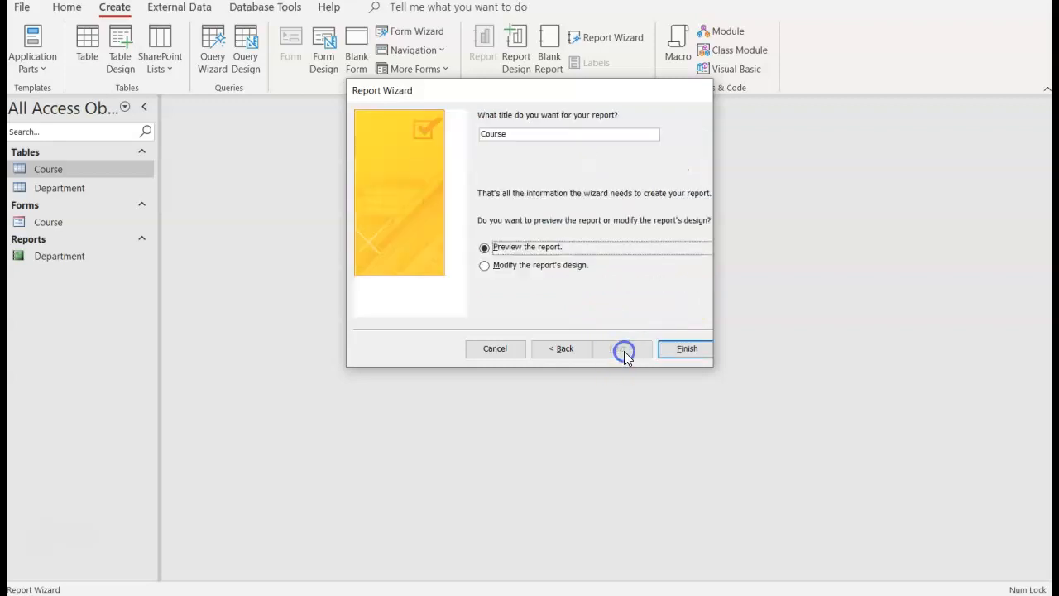
click(528, 134)
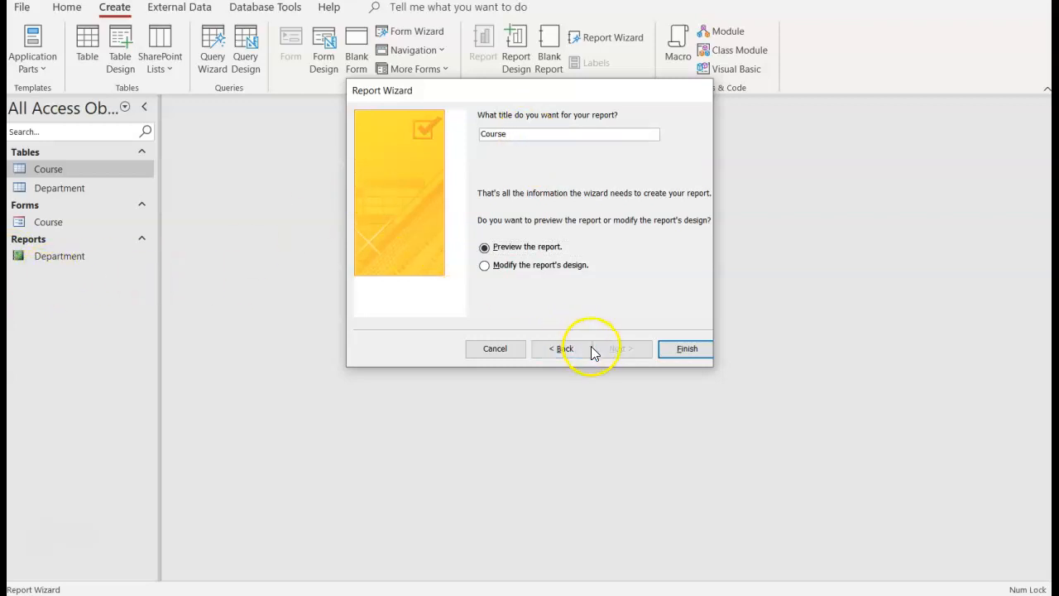
click(694, 348)
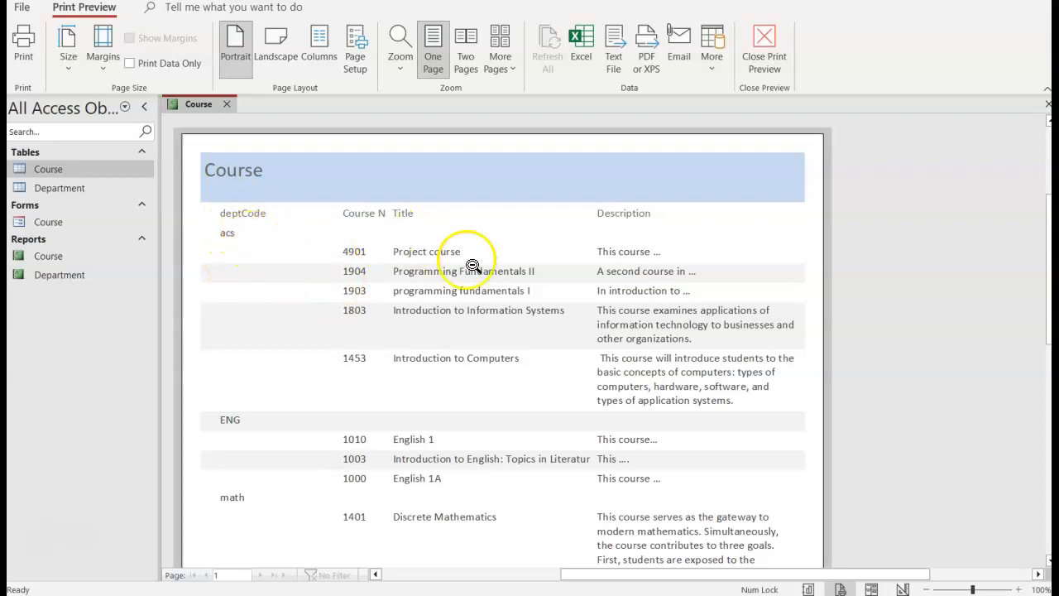
Step: Review how the previewed Course report groups courses under each department code, and close the report
scroll(264, 390, down, 2)
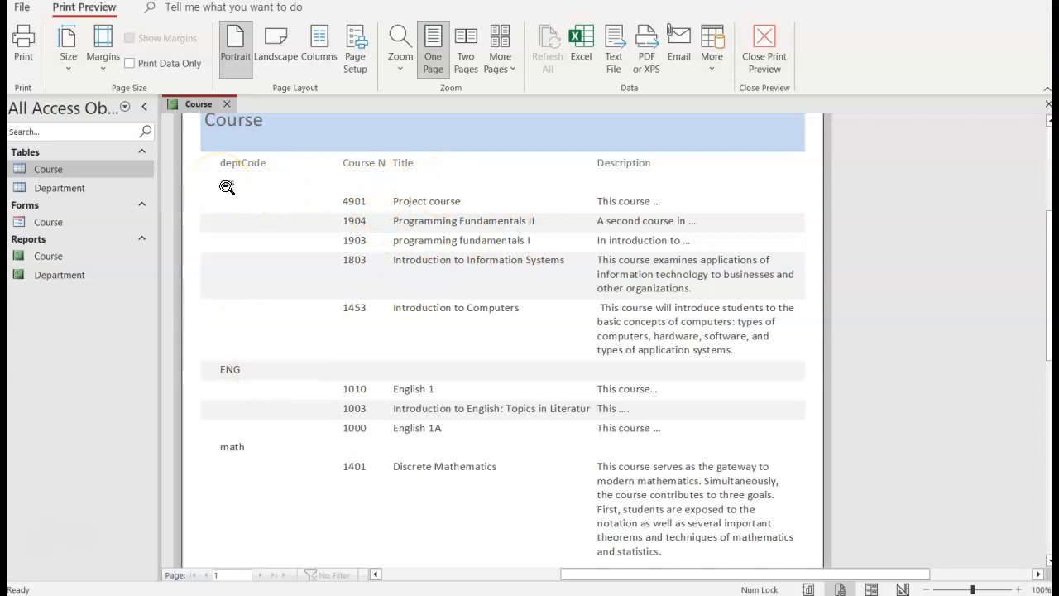
scroll(538, 281, up, 1)
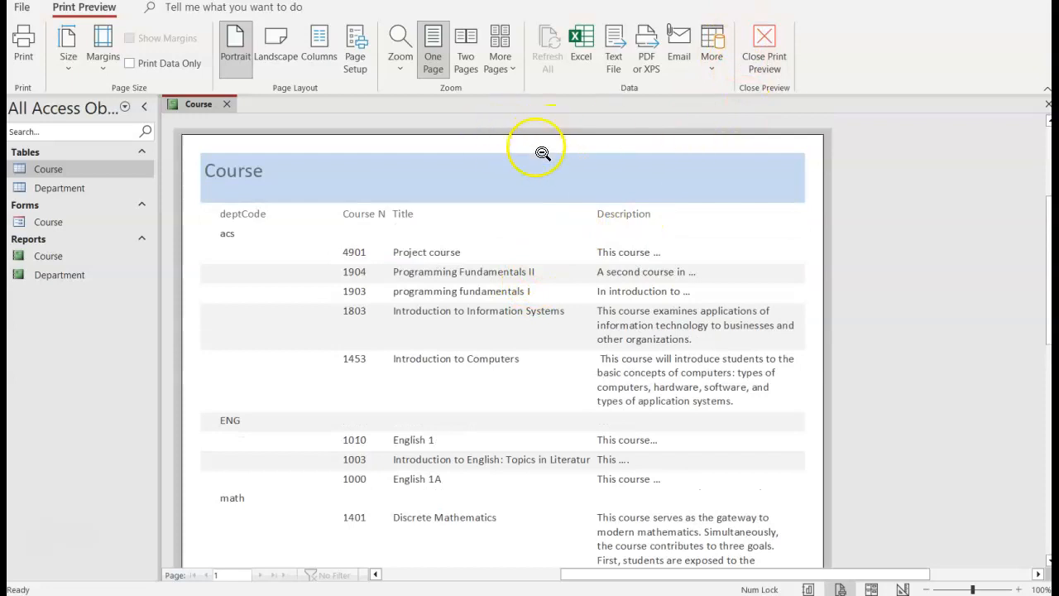
click(227, 105)
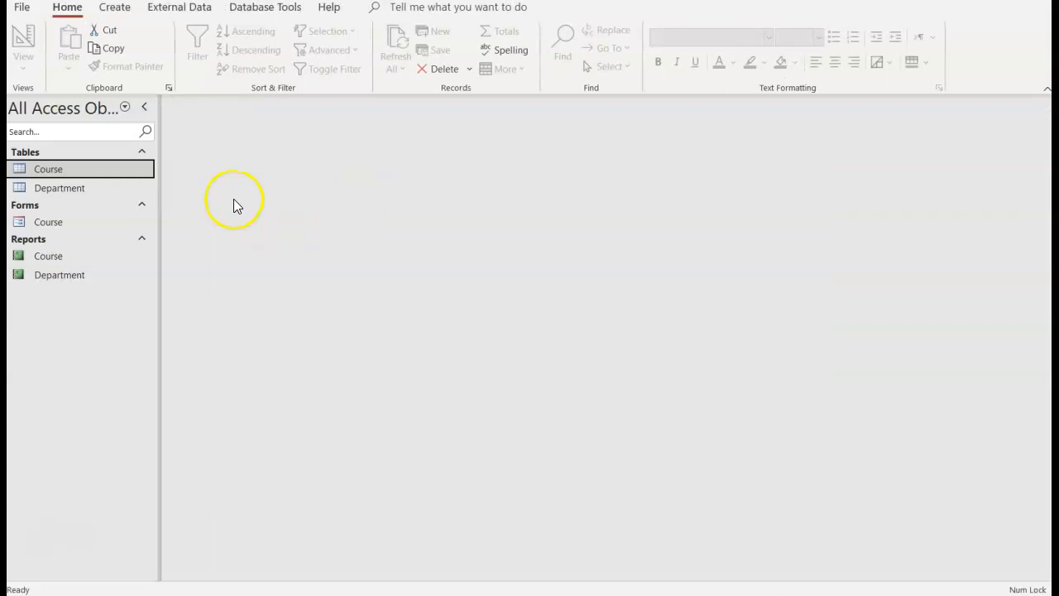